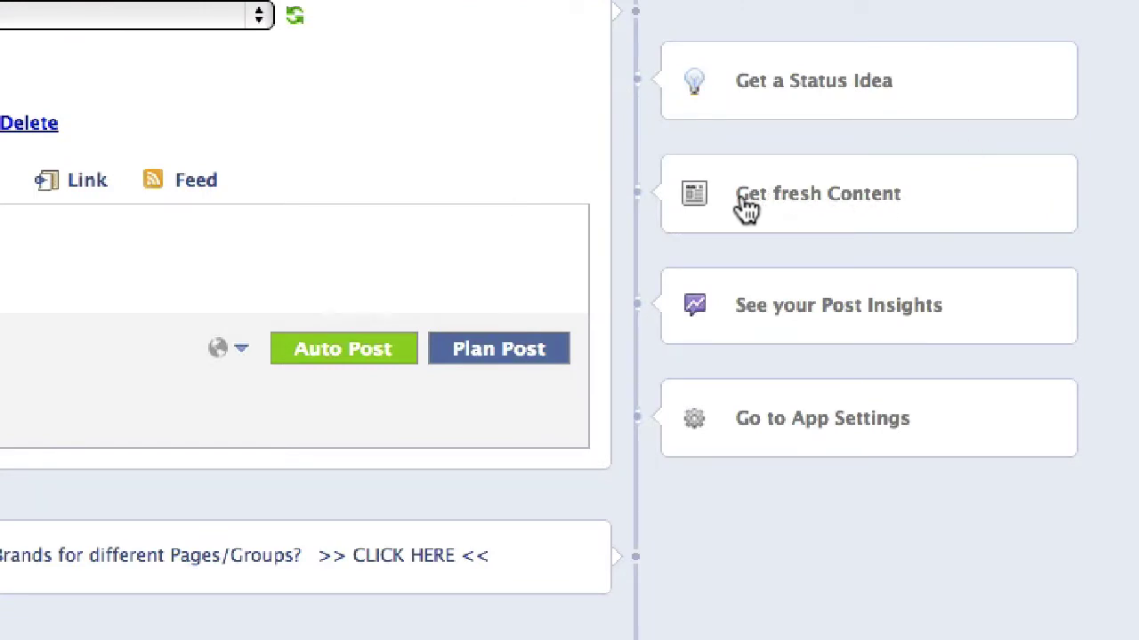
Open Get fresh Content and add the first listed Twitter feed as a content source.
{"action": "left_click", "coordinate": [745, 206]}
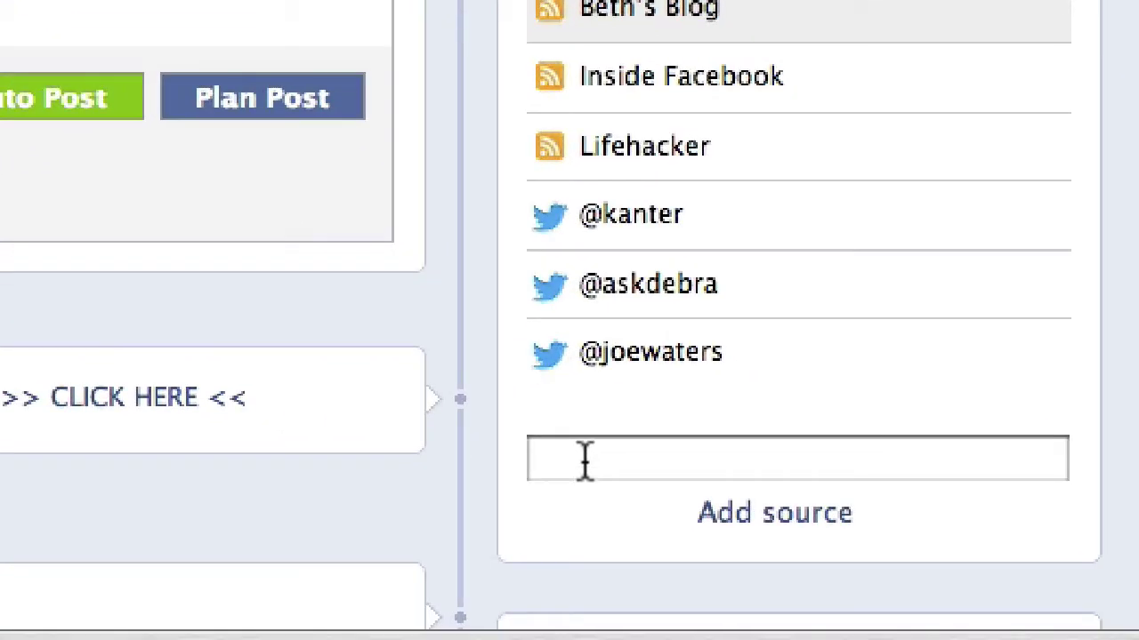
{"action": "left_click", "coordinate": [584, 460]}
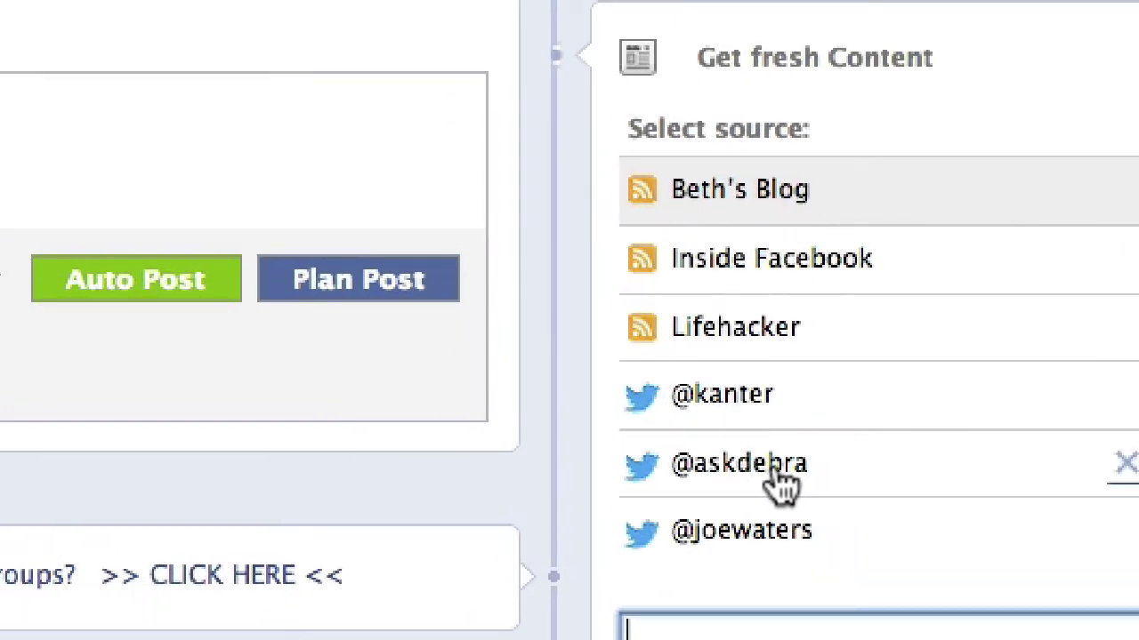
{"action": "left_click", "coordinate": [676, 401]}
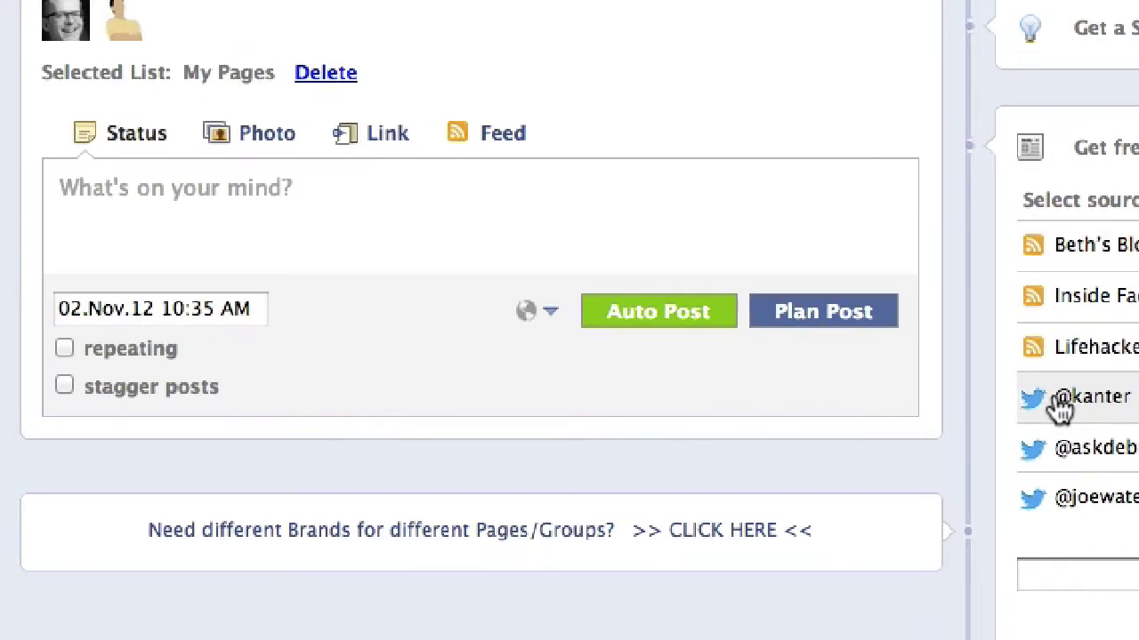
Preview the trending 2013 Nonprofit Technology Conference article and add it to the publisher as a link.
{"action": "scroll", "coordinate": [916, 596], "scroll_direction": "down", "scroll_amount": 5}
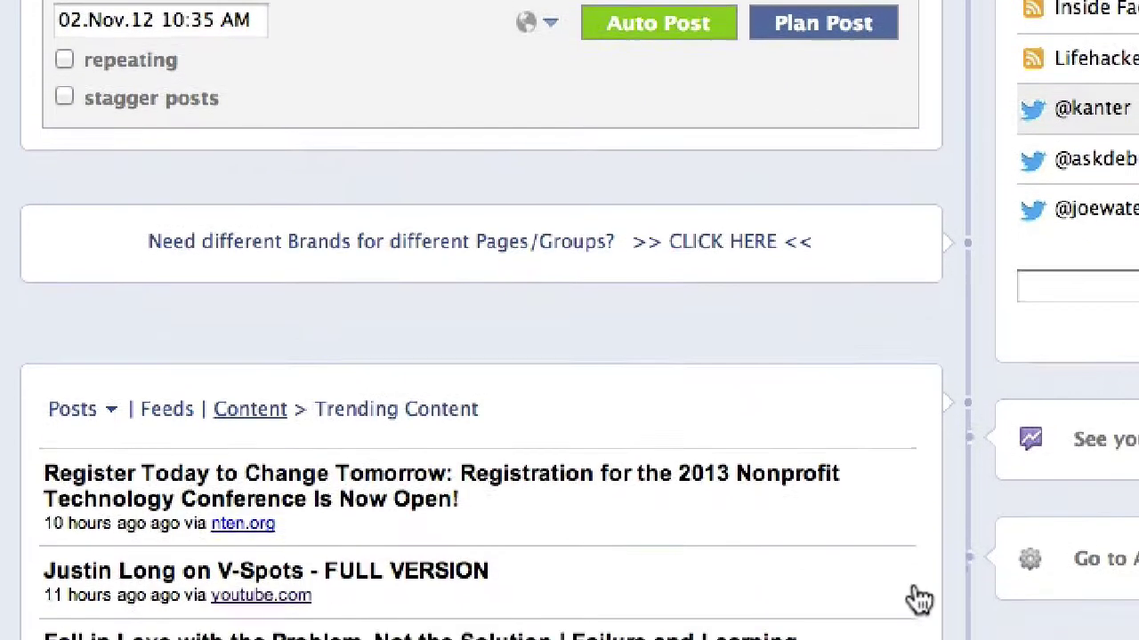
{"action": "scroll", "coordinate": [917, 598], "scroll_direction": "down", "scroll_amount": 4}
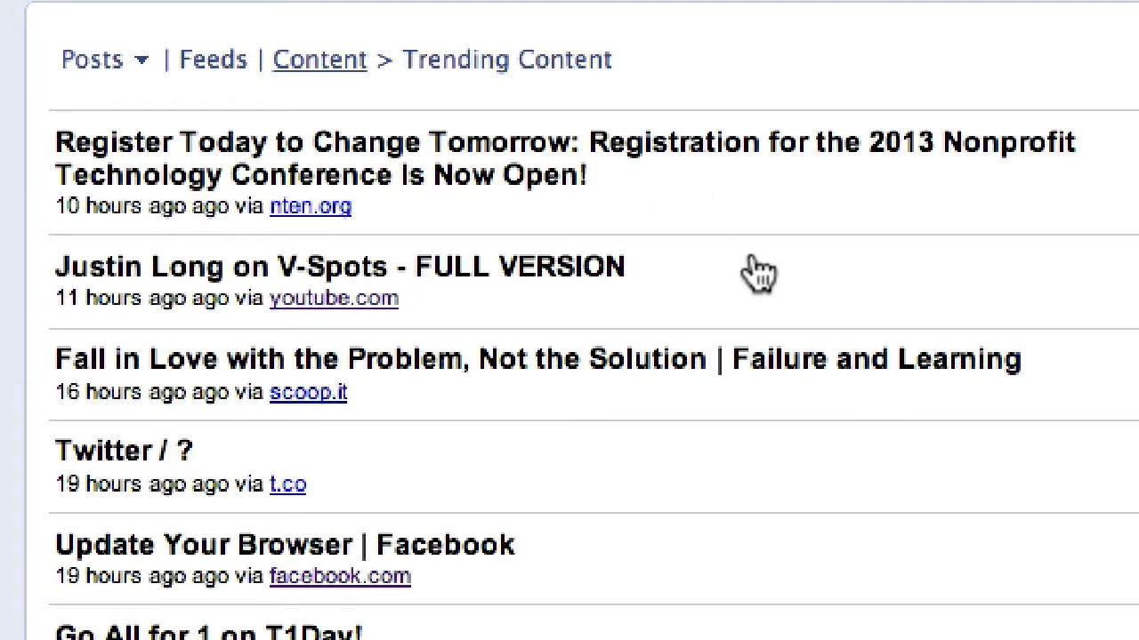
{"action": "scroll", "coordinate": [755, 272], "scroll_direction": "up", "scroll_amount": 2}
{"action": "scroll", "coordinate": [756, 272], "scroll_direction": "up", "scroll_amount": 1}
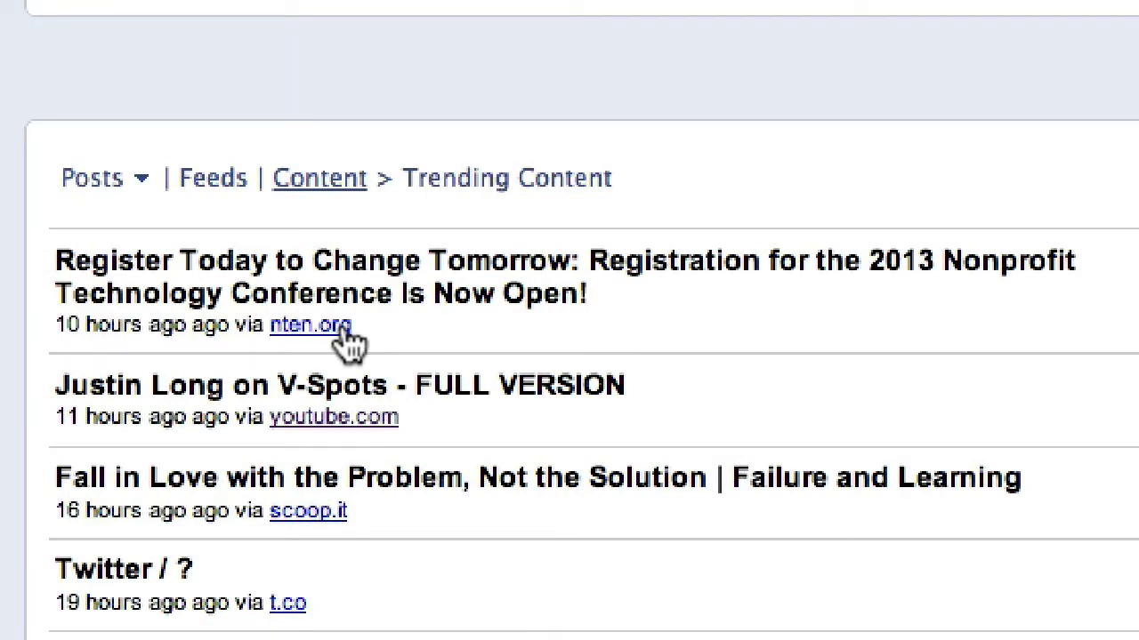
{"action": "left_click", "coordinate": [514, 276]}
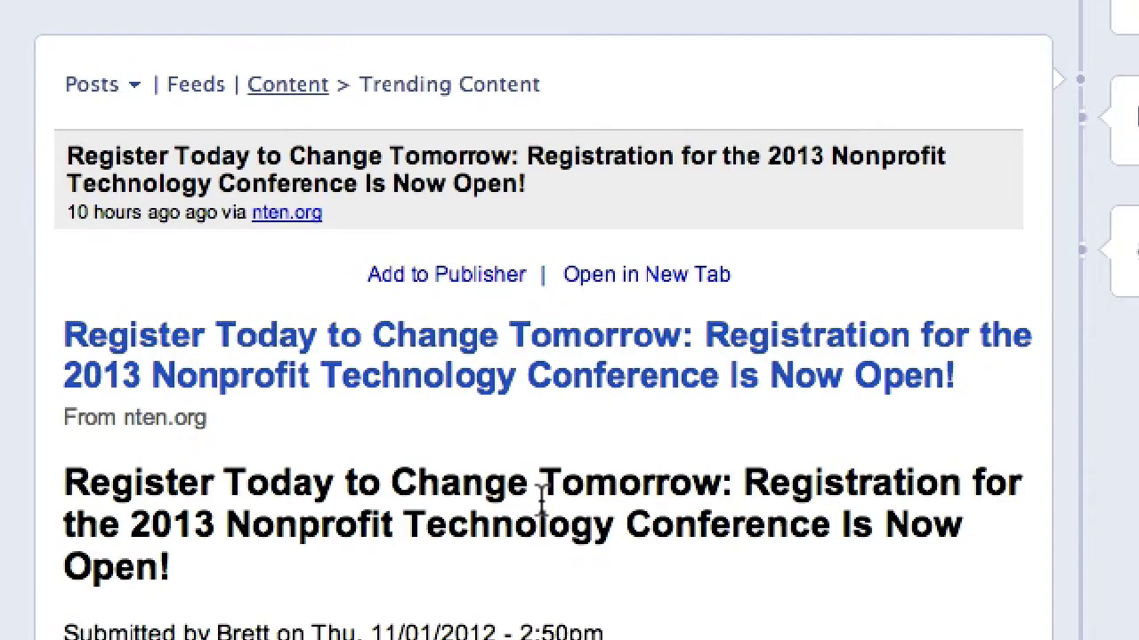
{"action": "scroll", "coordinate": [541, 498], "scroll_direction": "down", "scroll_amount": 10}
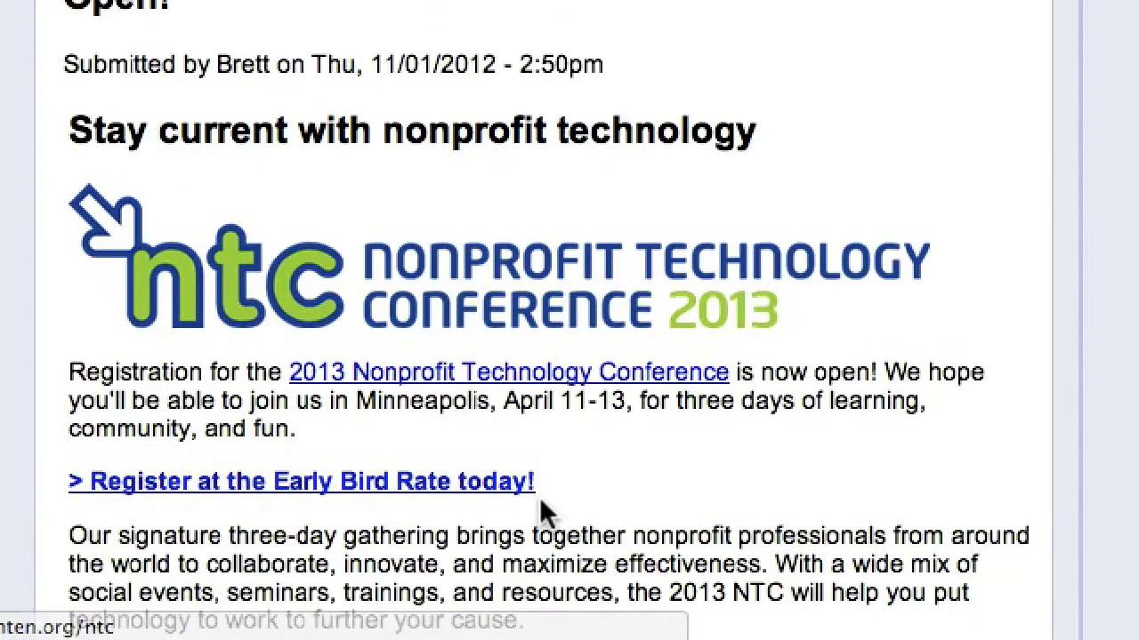
{"action": "scroll", "coordinate": [541, 501], "scroll_direction": "down", "scroll_amount": 3}
{"action": "scroll", "coordinate": [540, 501], "scroll_direction": "up", "scroll_amount": 8}
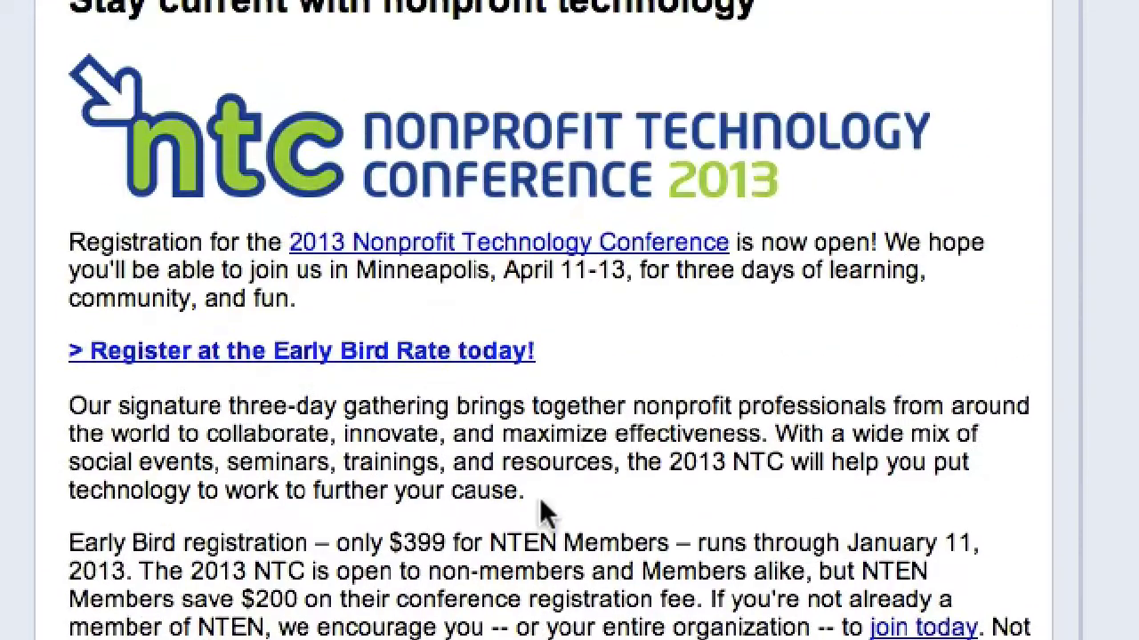
{"action": "scroll", "coordinate": [540, 502], "scroll_direction": "up", "scroll_amount": 4}
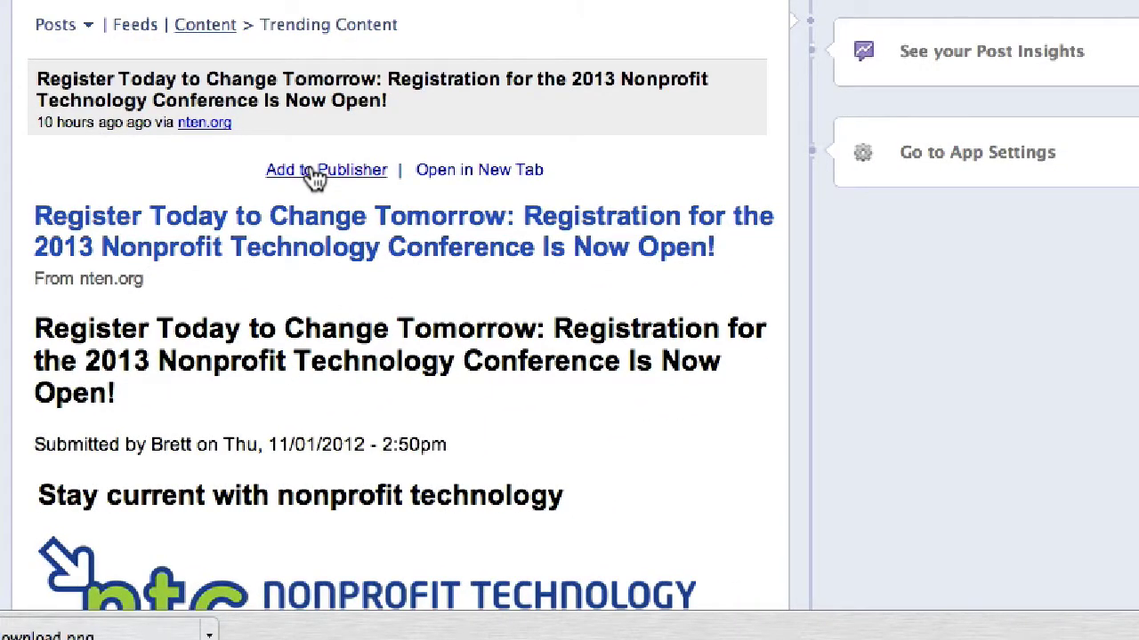
{"action": "left_click", "coordinate": [313, 173]}
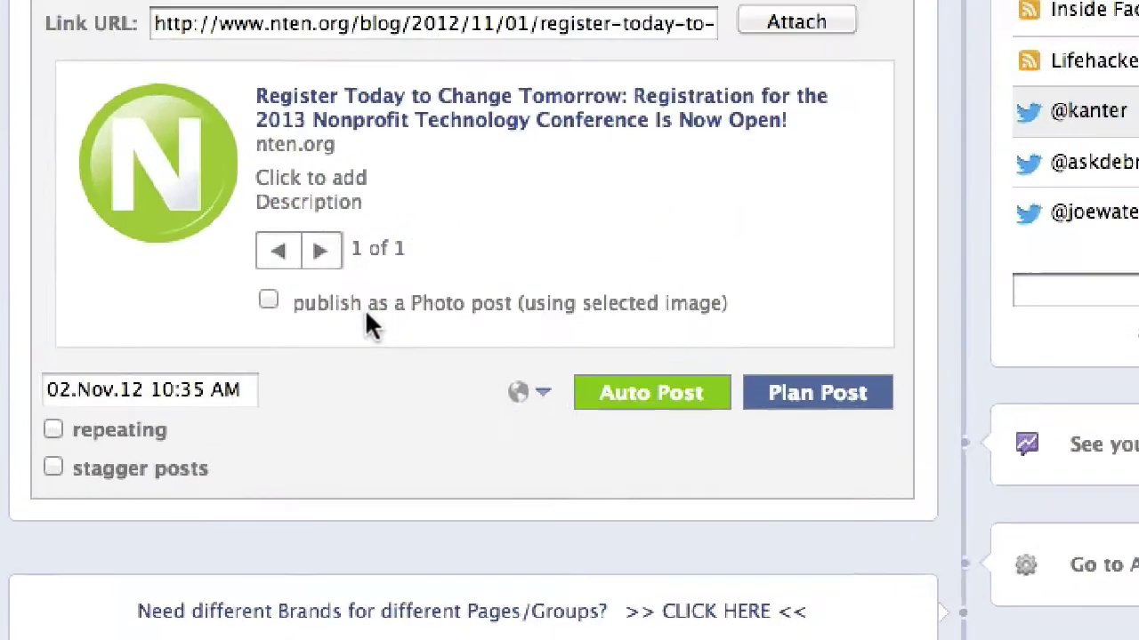
Edit the link preview title, then set the link to publish as a Photo post.
{"action": "scroll", "coordinate": [367, 121], "scroll_direction": "up", "scroll_amount": 3}
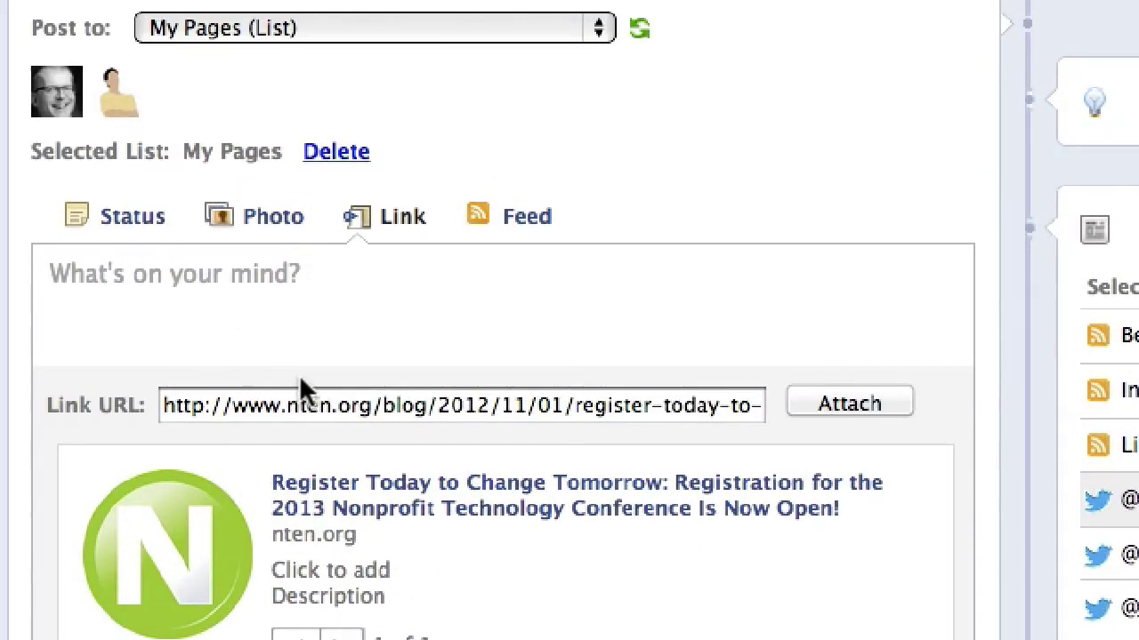
{"action": "left_click", "coordinate": [411, 495]}
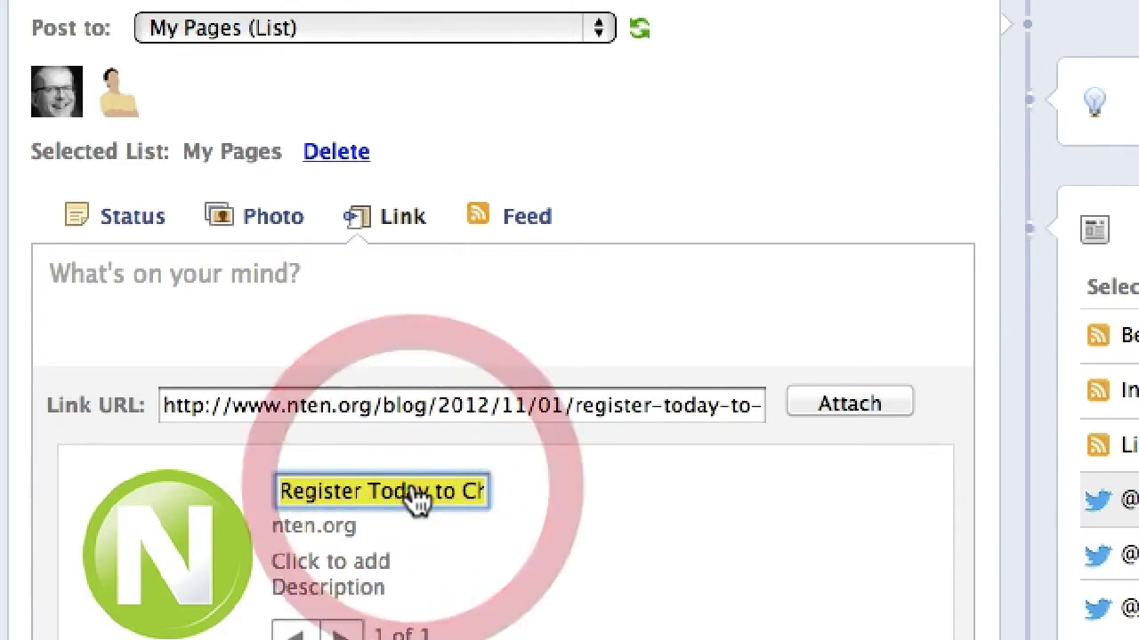
{"action": "left_click", "coordinate": [570, 608]}
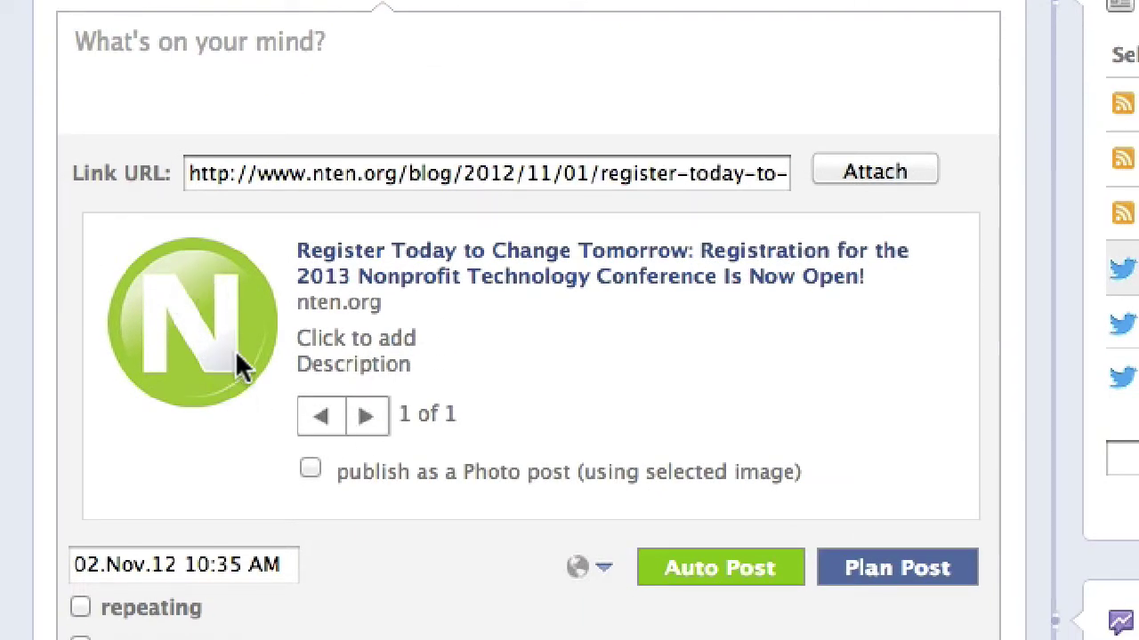
{"action": "left_click", "coordinate": [310, 468]}
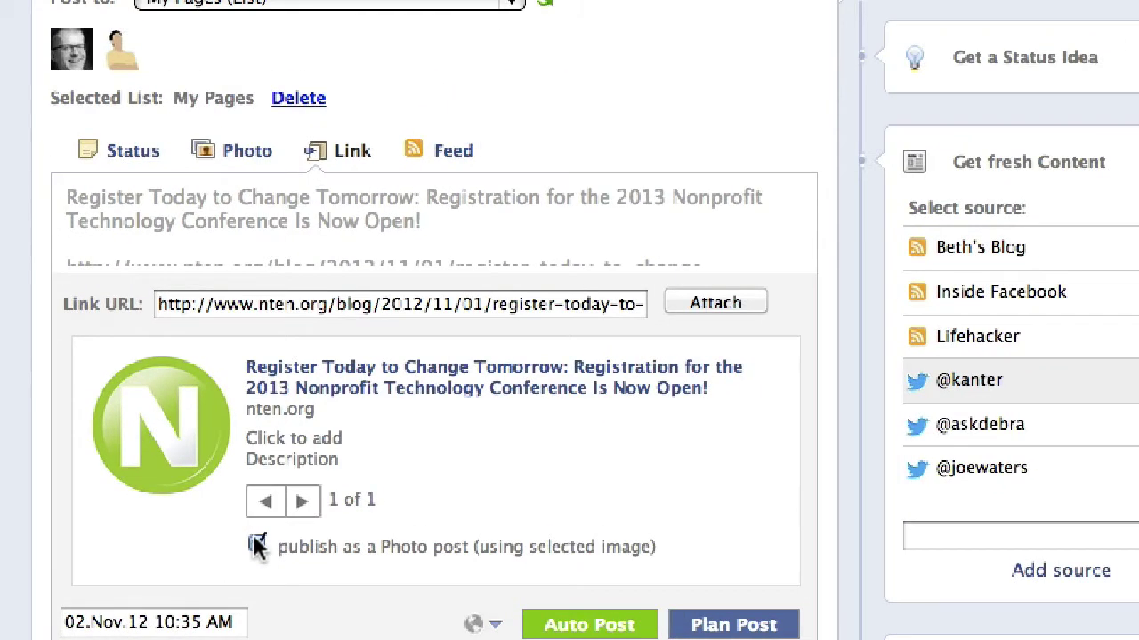
Expand the status text to show the article's full nten.org URL and select it.
{"action": "left_click", "coordinate": [255, 545]}
{"action": "left_click", "coordinate": [183, 223]}
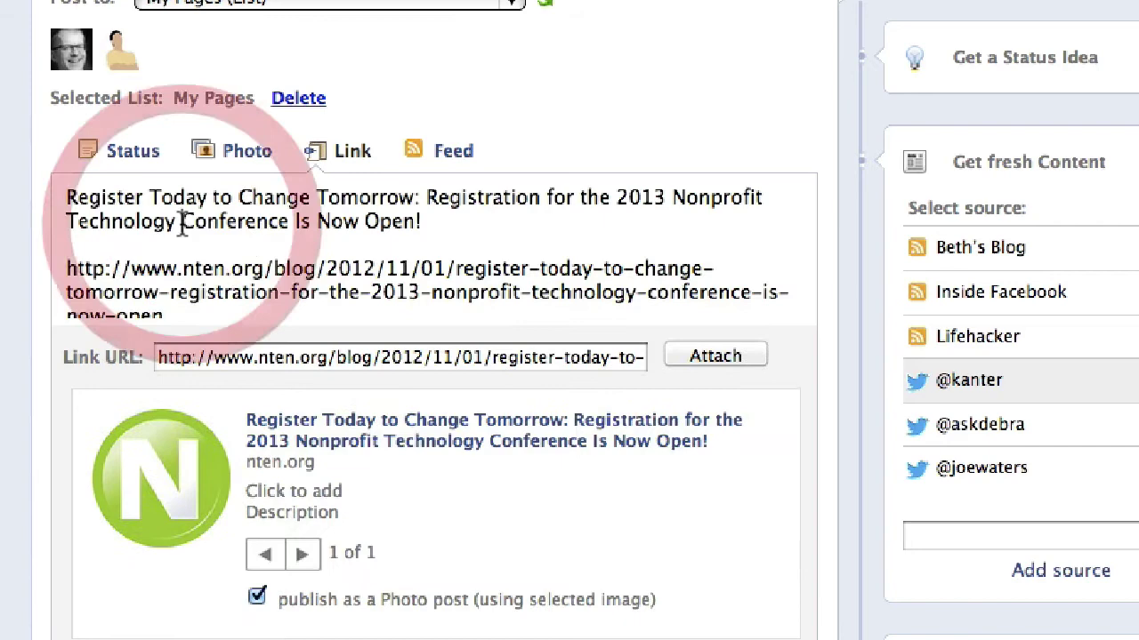
{"action": "left_click", "coordinate": [270, 223]}
{"action": "left_click_drag", "start_coordinate": [65, 265], "coordinate": [170, 287]}
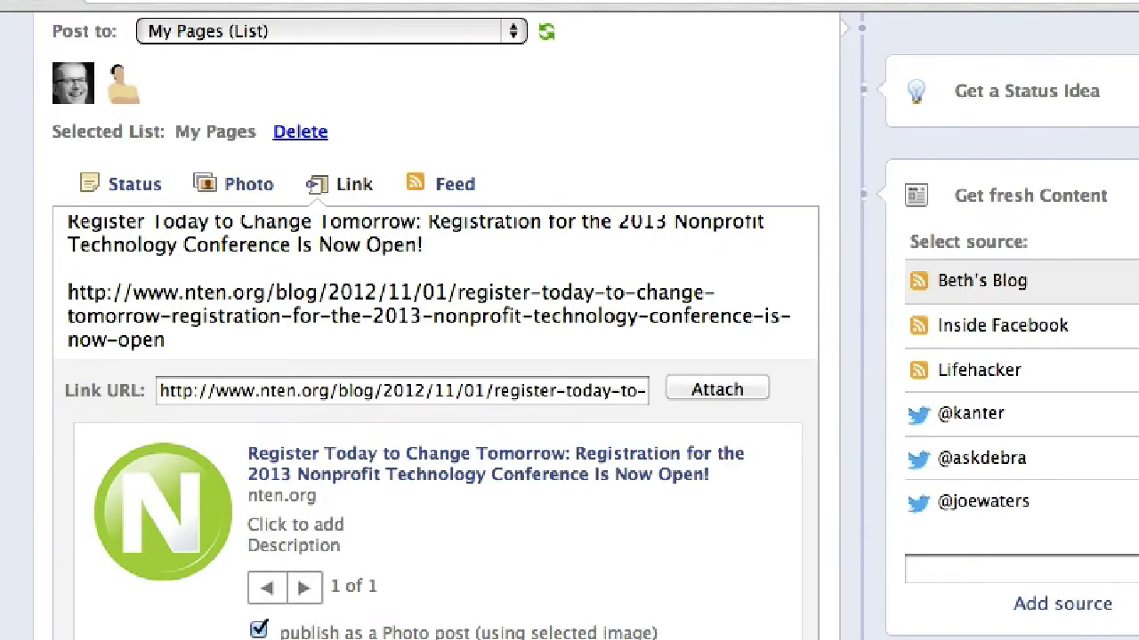
{"action": "left_click", "coordinate": [54, 4]}
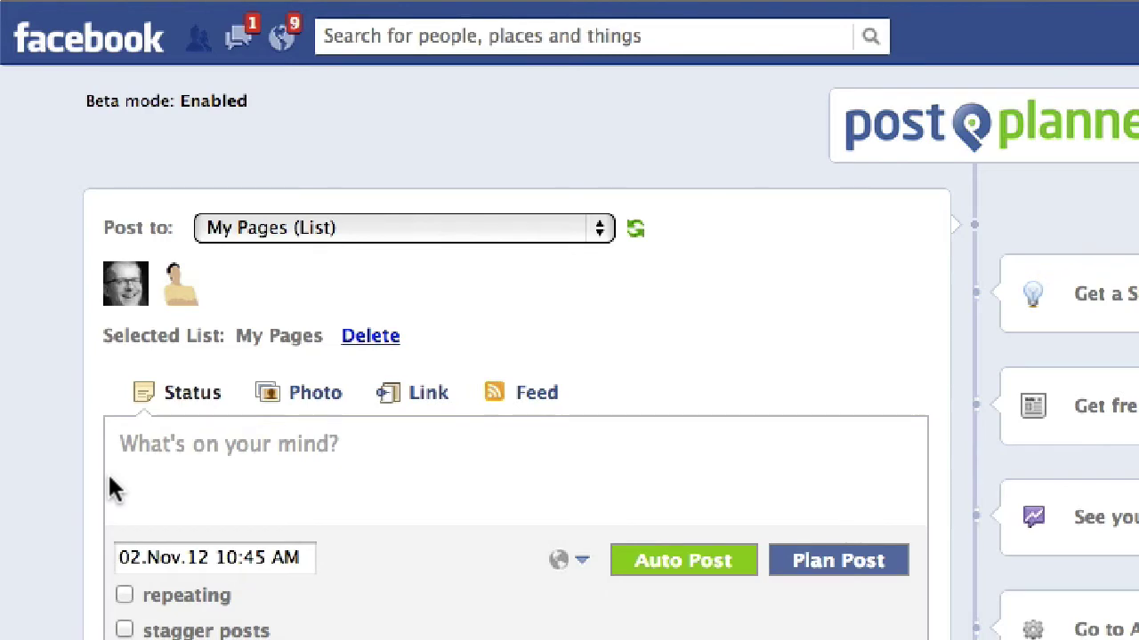
{"action": "scroll", "coordinate": [110, 480], "scroll_direction": "down", "scroll_amount": 5}
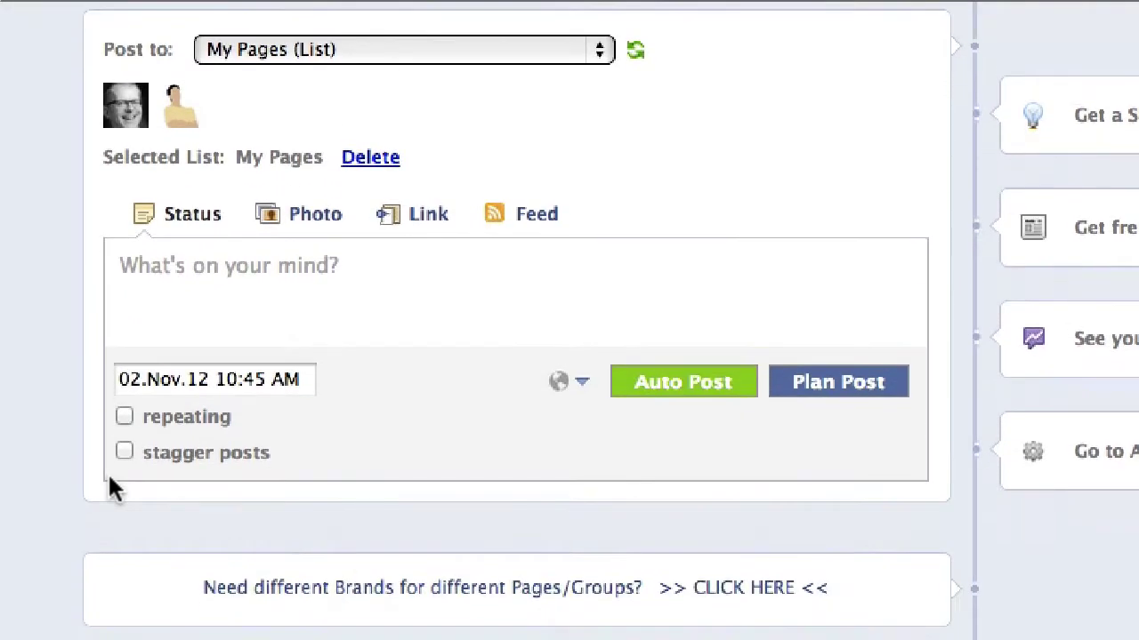
{"action": "scroll", "coordinate": [107, 472], "scroll_direction": "down", "scroll_amount": 4}
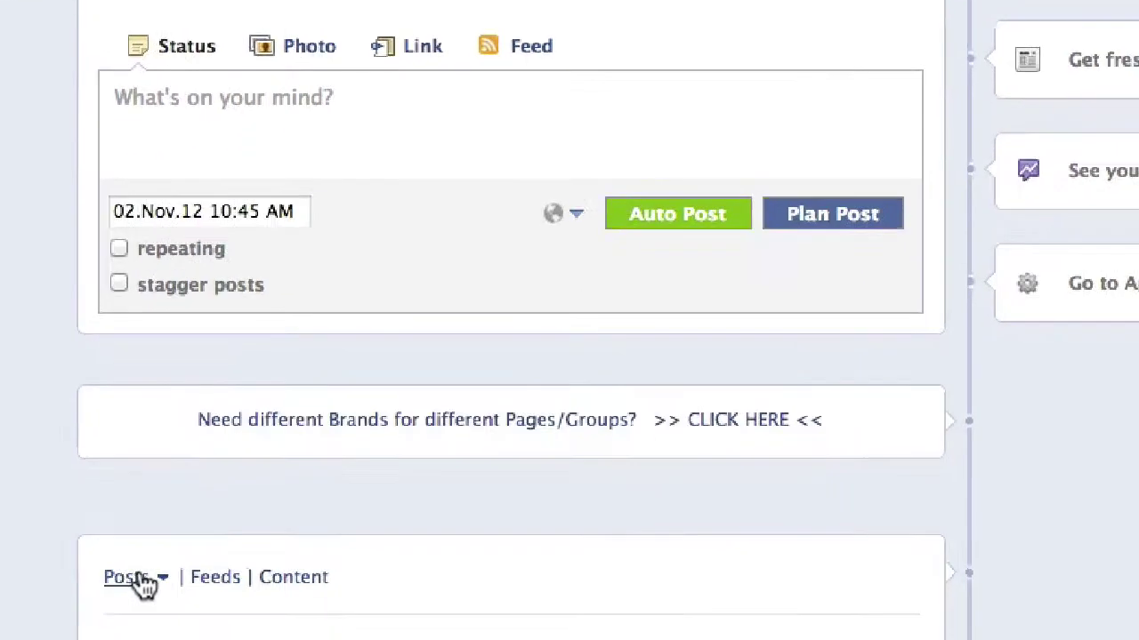
{"action": "scroll", "coordinate": [484, 321], "scroll_direction": "down", "scroll_amount": 20}
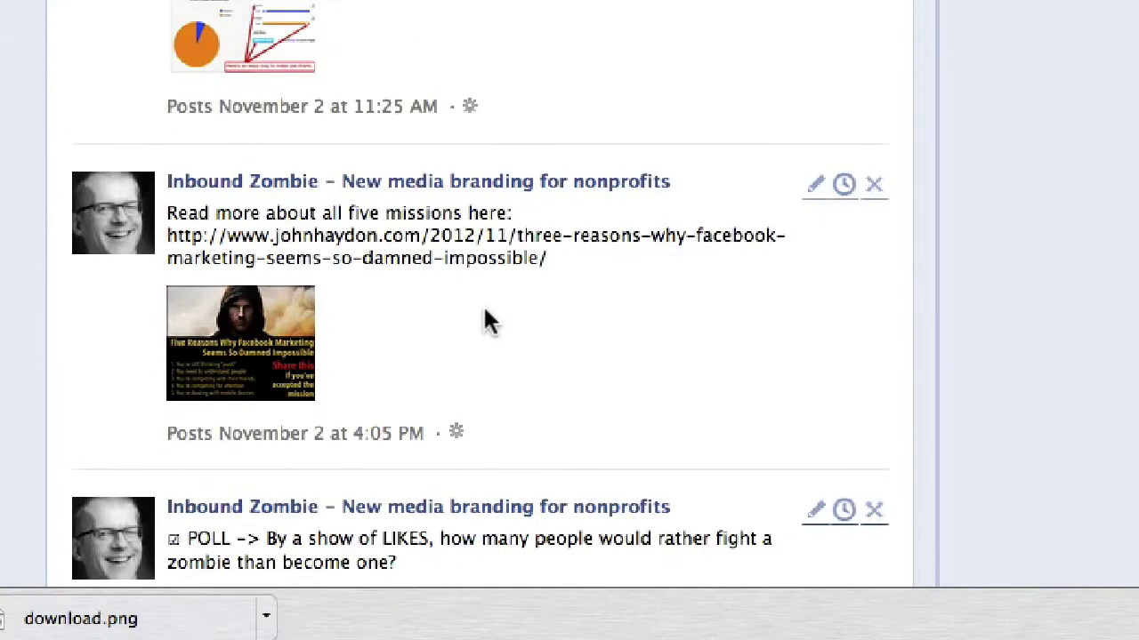
{"action": "scroll", "coordinate": [485, 312], "scroll_direction": "down", "scroll_amount": 20}
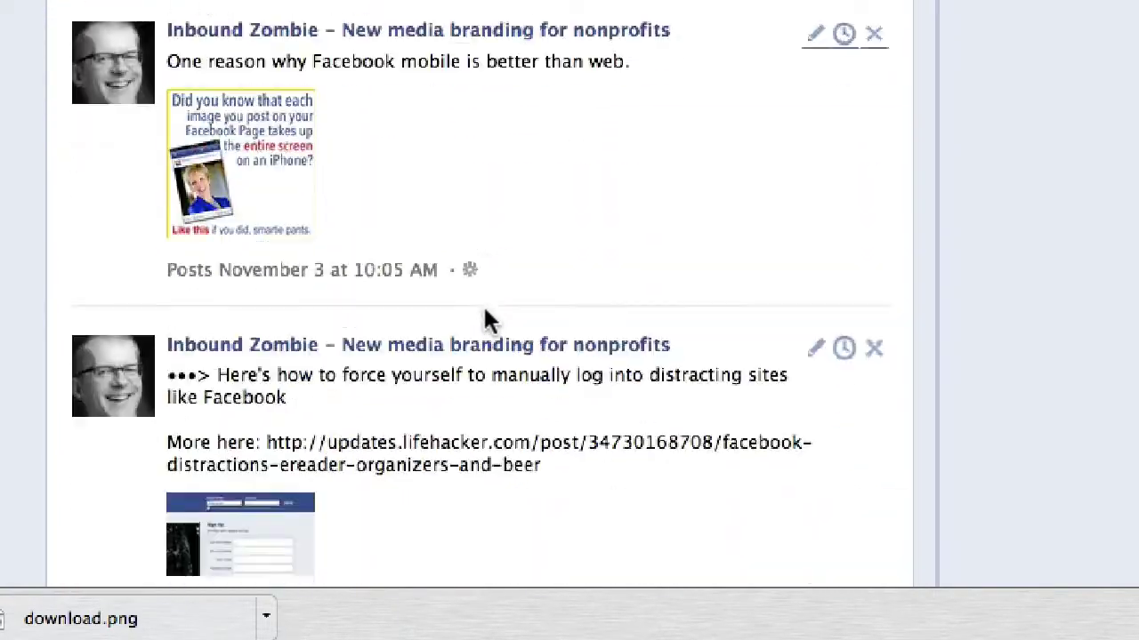
{"action": "scroll", "coordinate": [485, 312], "scroll_direction": "up", "scroll_amount": 20}
{"action": "scroll", "coordinate": [486, 312], "scroll_direction": "down", "scroll_amount": 4}
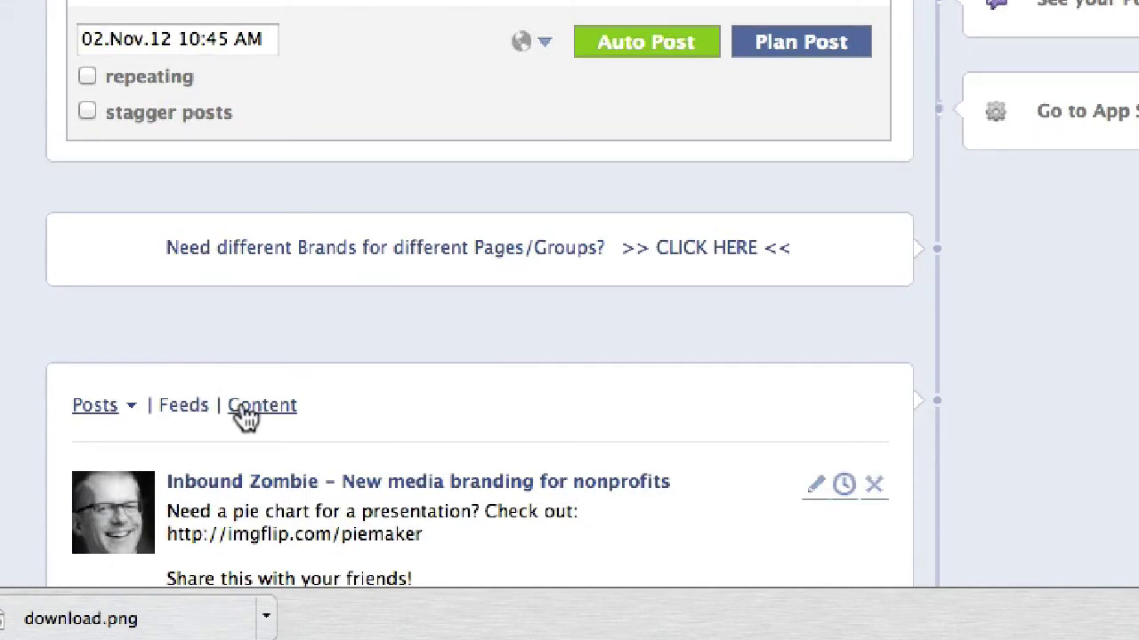
Go to Content and load the Trending Content articles list.
{"action": "left_click", "coordinate": [283, 415]}
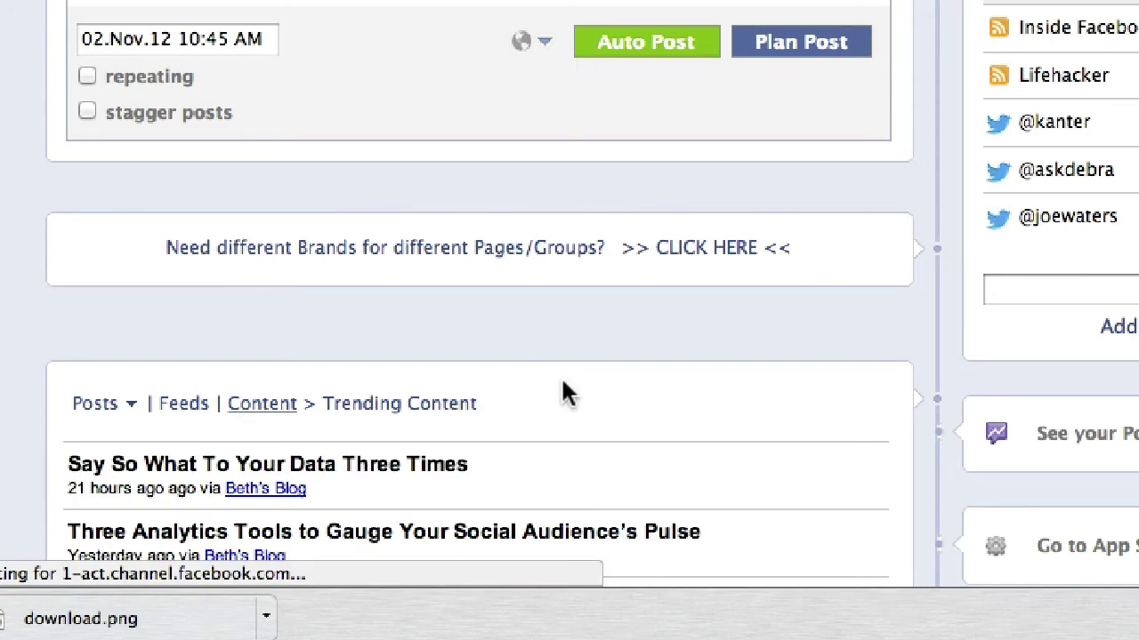
{"action": "scroll", "coordinate": [564, 389], "scroll_direction": "down", "scroll_amount": 5}
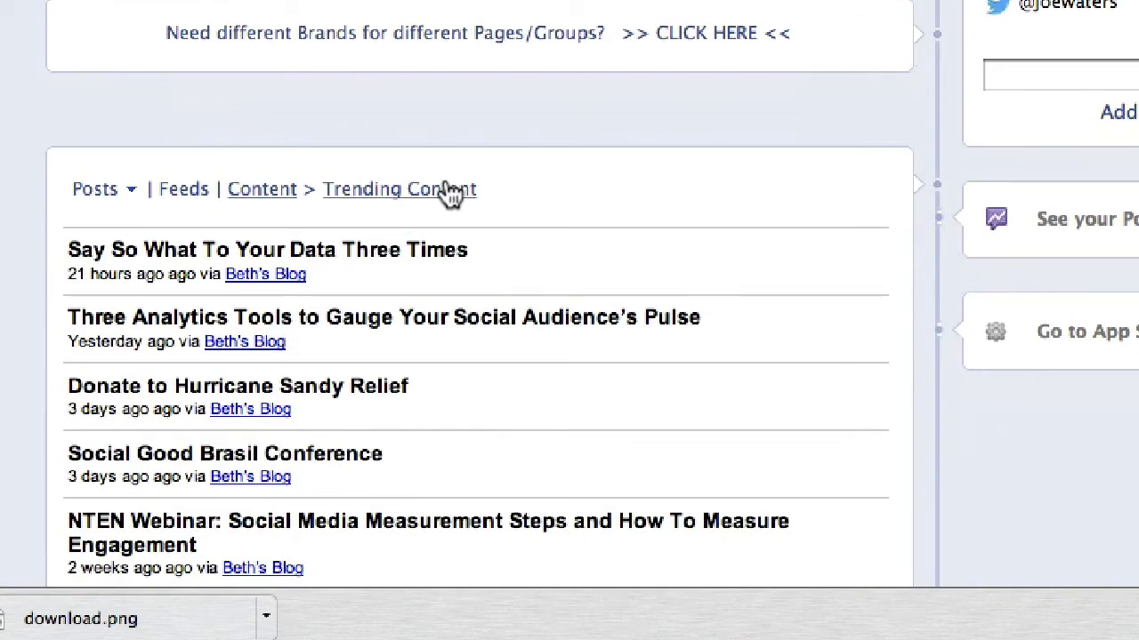
{"action": "left_click", "coordinate": [448, 191]}
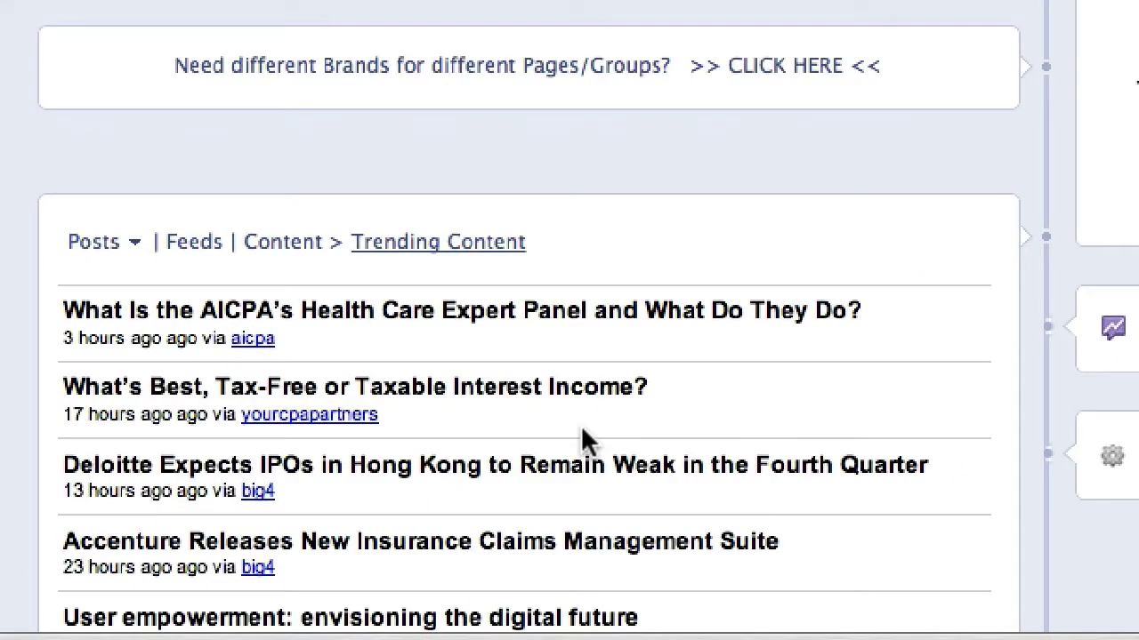
Choose Diabetes as the trending topic in the Select topic dropdown.
{"action": "scroll", "coordinate": [581, 436], "scroll_direction": "down", "scroll_amount": 3}
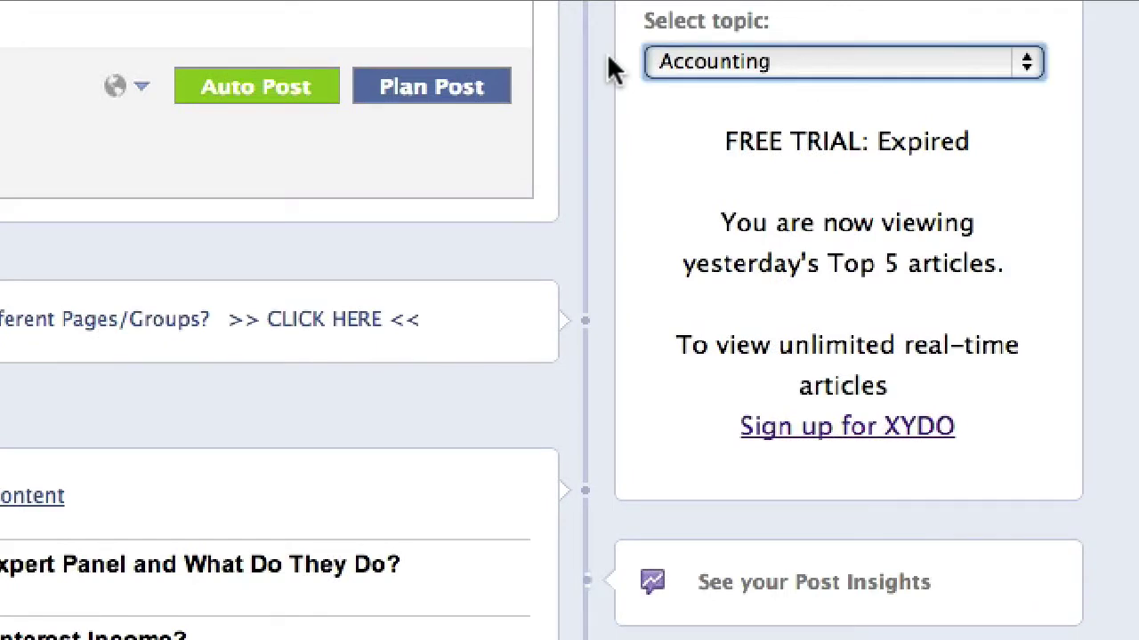
{"action": "left_click", "coordinate": [781, 60]}
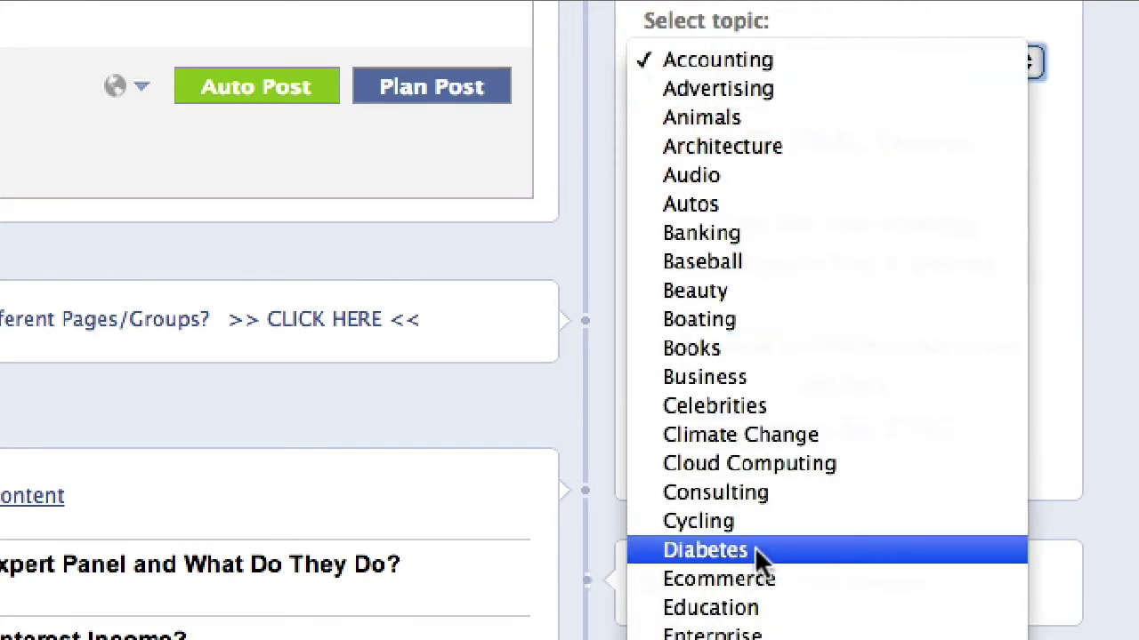
{"action": "left_click", "coordinate": [809, 551]}
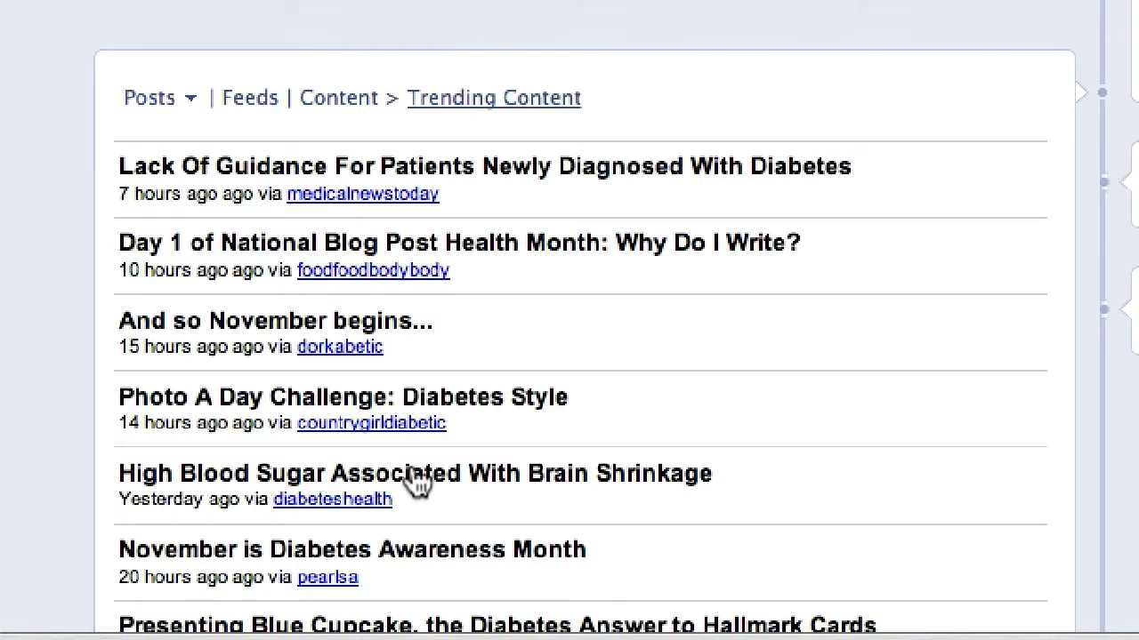
Preview the 'High Blood Sugar Associated With Brain Shrinkage' article and add it to the publisher.
{"action": "left_click", "coordinate": [669, 480]}
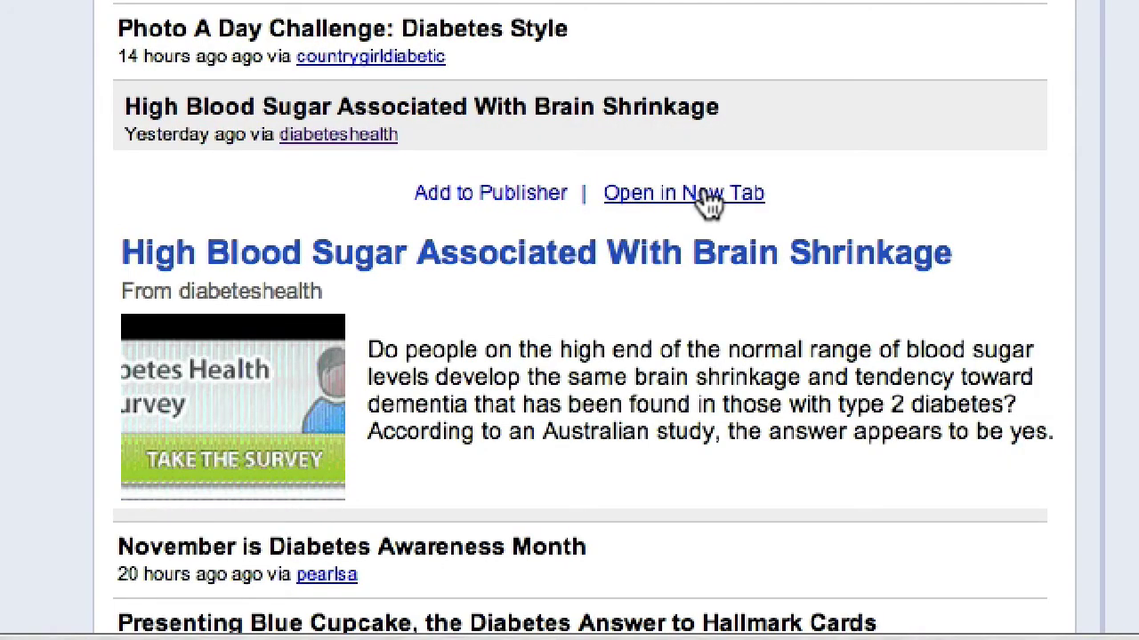
{"action": "scroll", "coordinate": [615, 399], "scroll_direction": "down", "scroll_amount": 3}
{"action": "scroll", "coordinate": [618, 407], "scroll_direction": "up", "scroll_amount": 1}
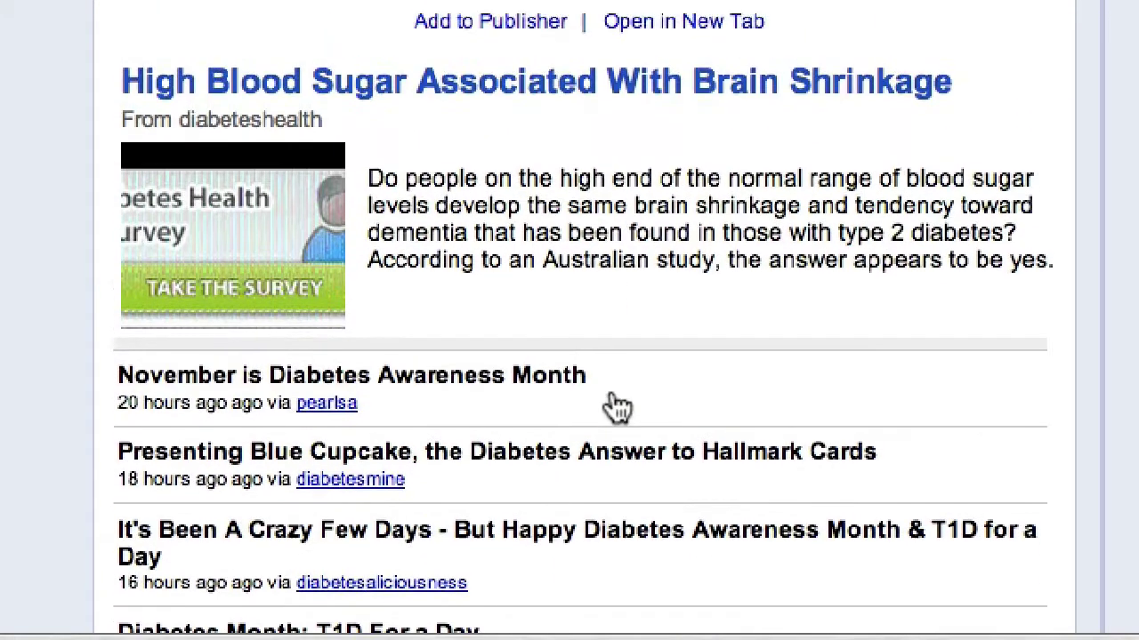
{"action": "scroll", "coordinate": [618, 406], "scroll_direction": "up", "scroll_amount": 1}
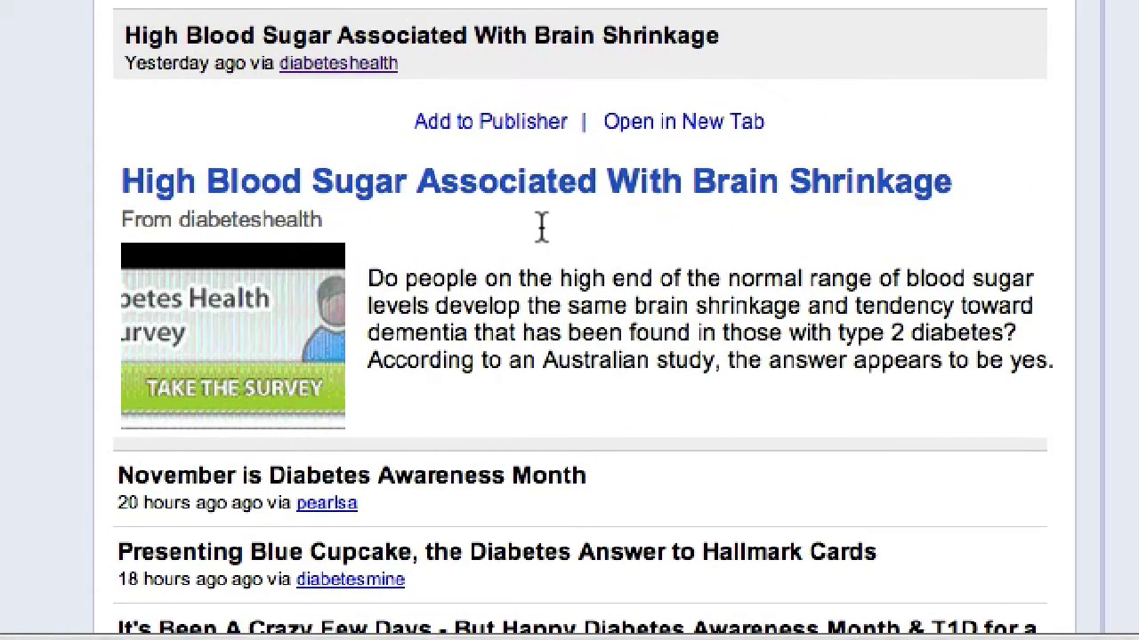
{"action": "left_click", "coordinate": [488, 123]}
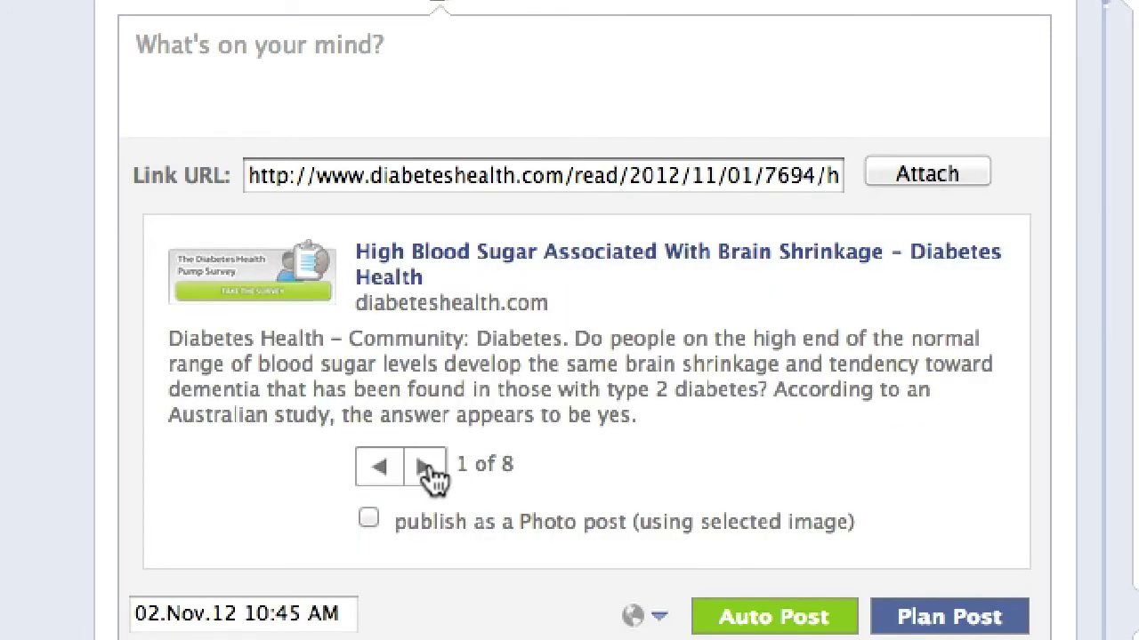
Switch the link to its fourth preview image (4 of 8) and publish as a Photo post.
{"action": "left_click", "coordinate": [429, 480]}
{"action": "left_click", "coordinate": [432, 504]}
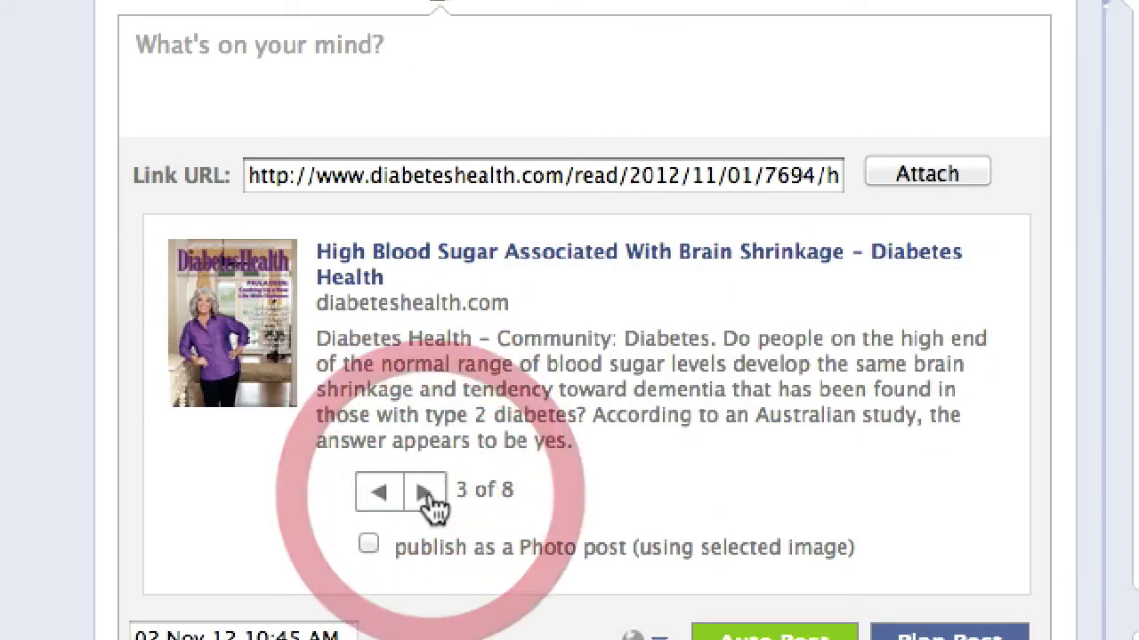
{"action": "left_click", "coordinate": [434, 505]}
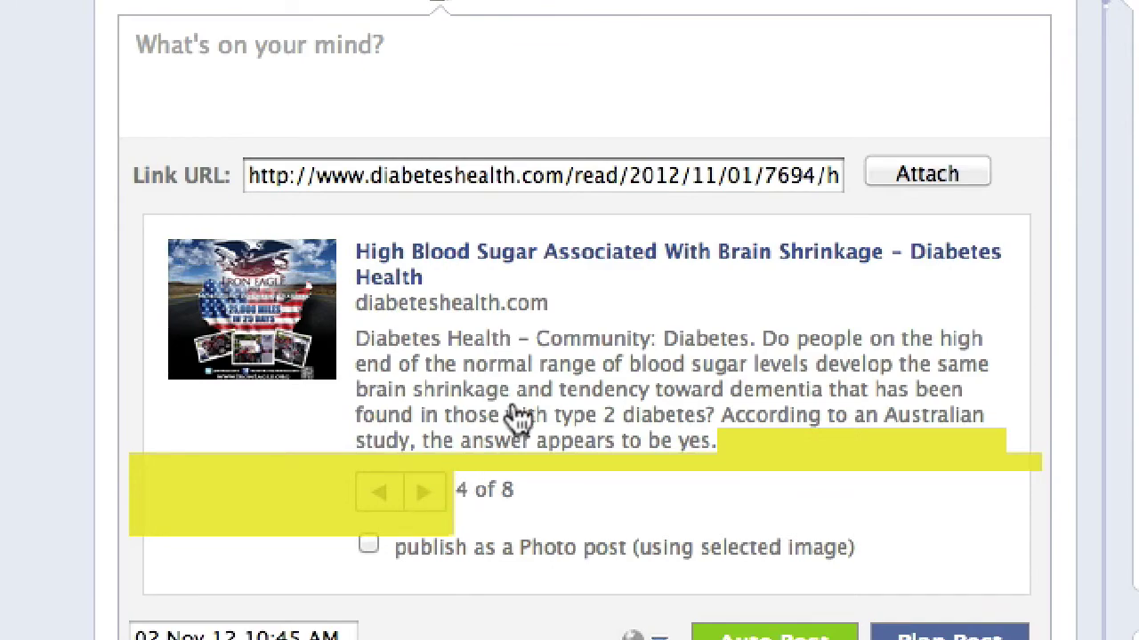
{"action": "left_click", "coordinate": [364, 551]}
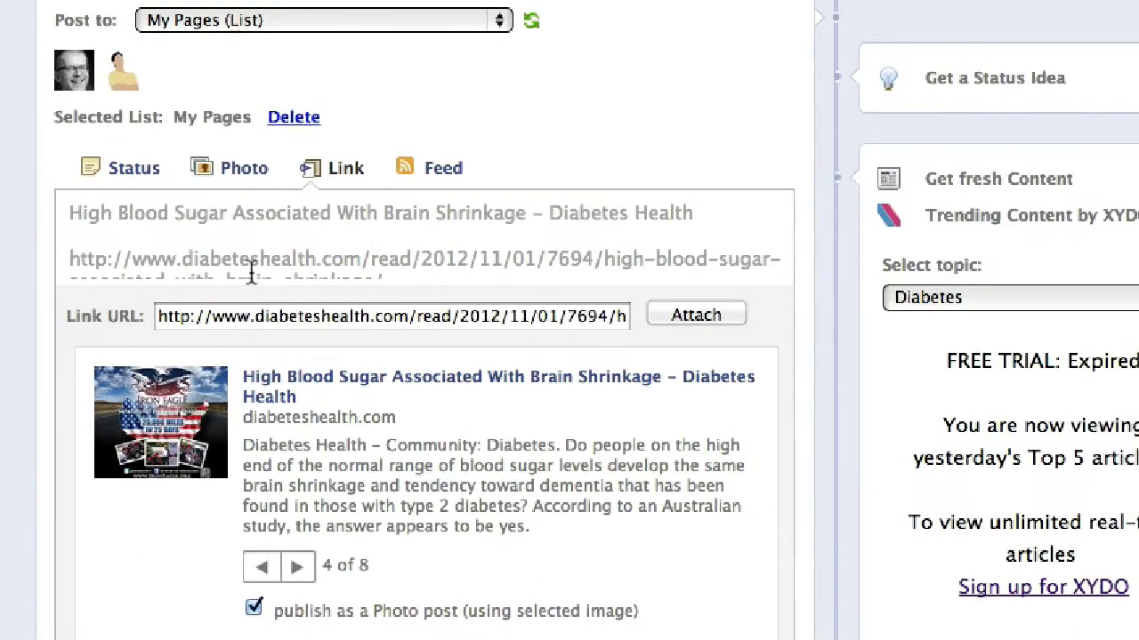
{"action": "left_click", "coordinate": [370, 103]}
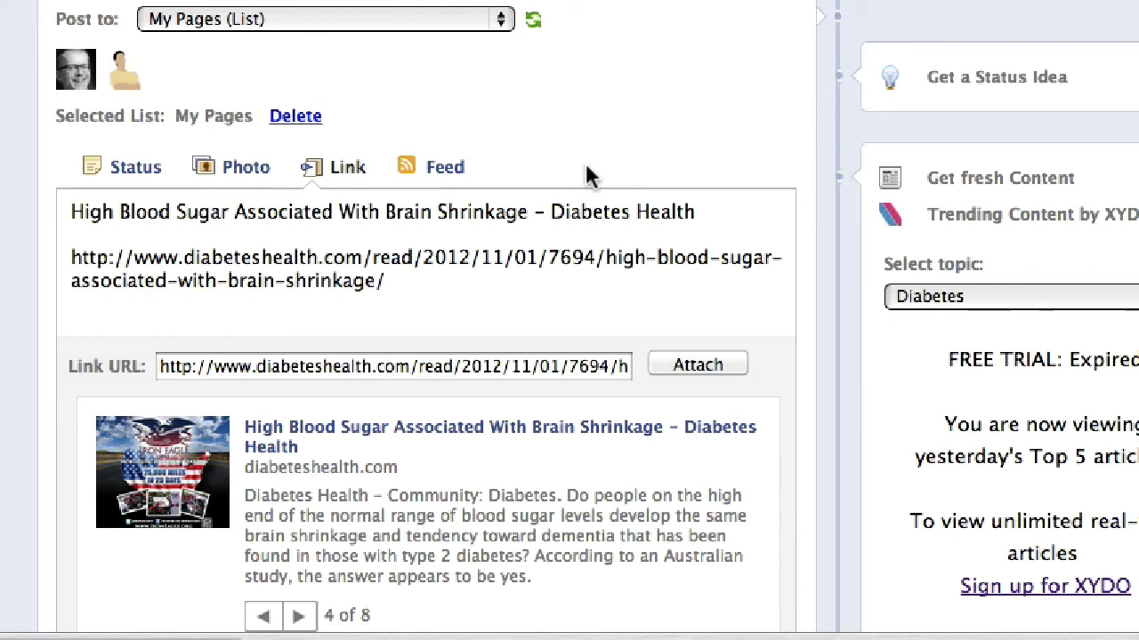
{"action": "left_click", "coordinate": [996, 297]}
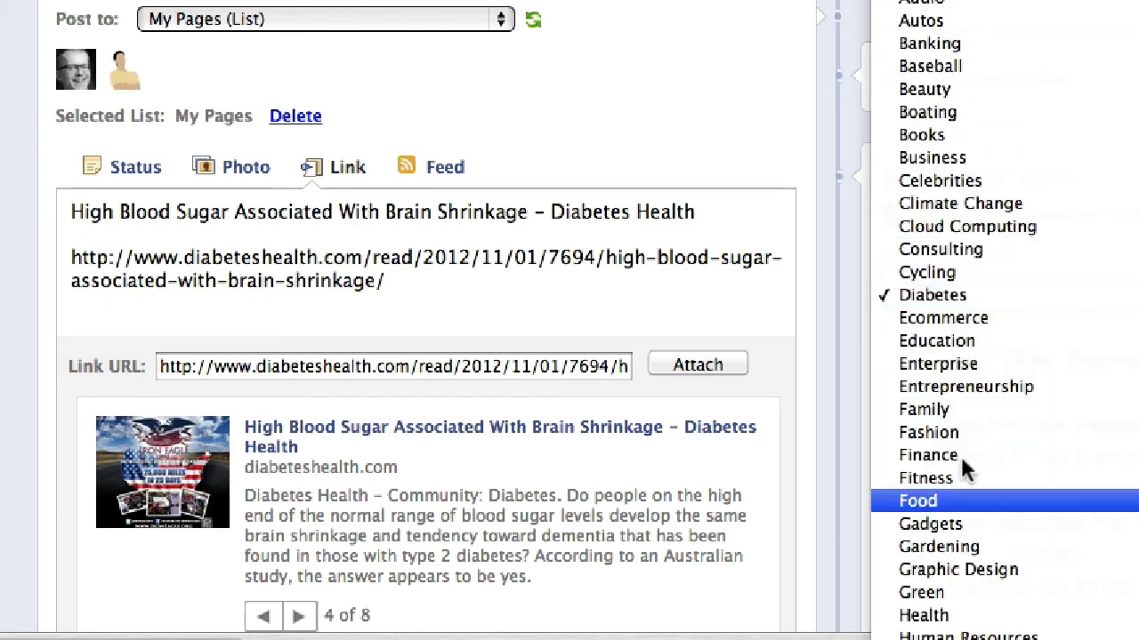
{"action": "left_click", "coordinate": [936, 294]}
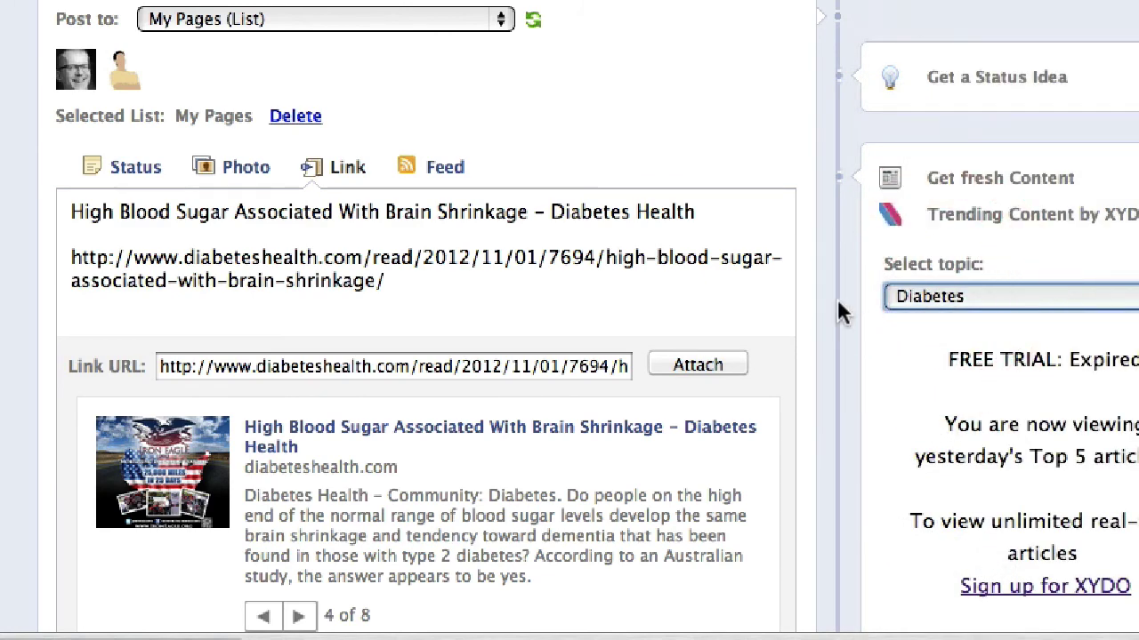
{"action": "left_click", "coordinate": [704, 210]}
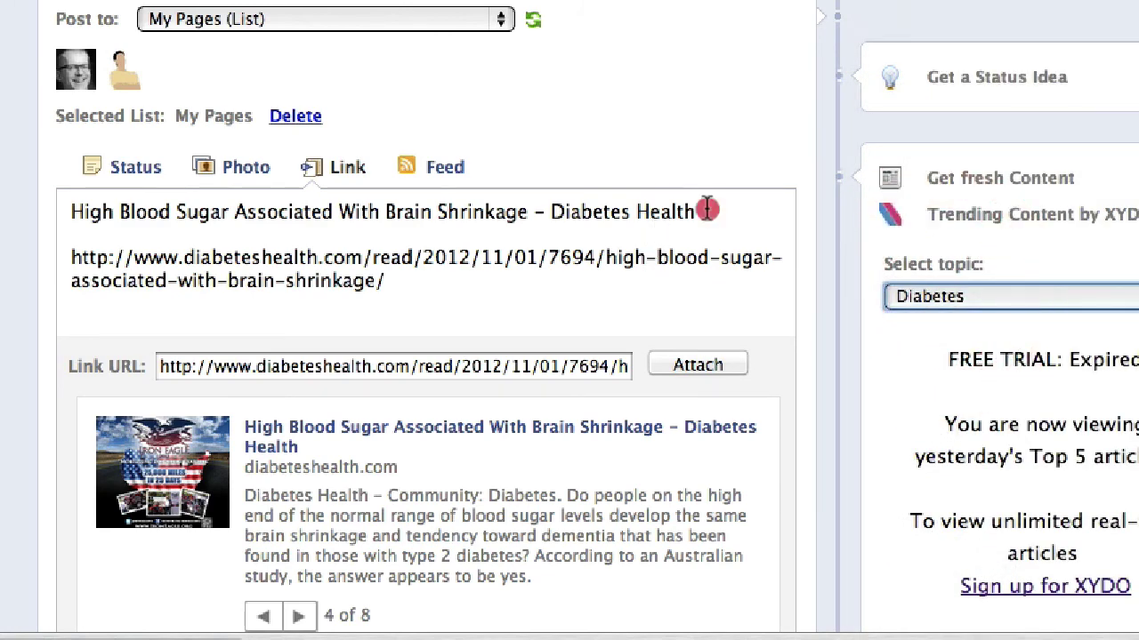